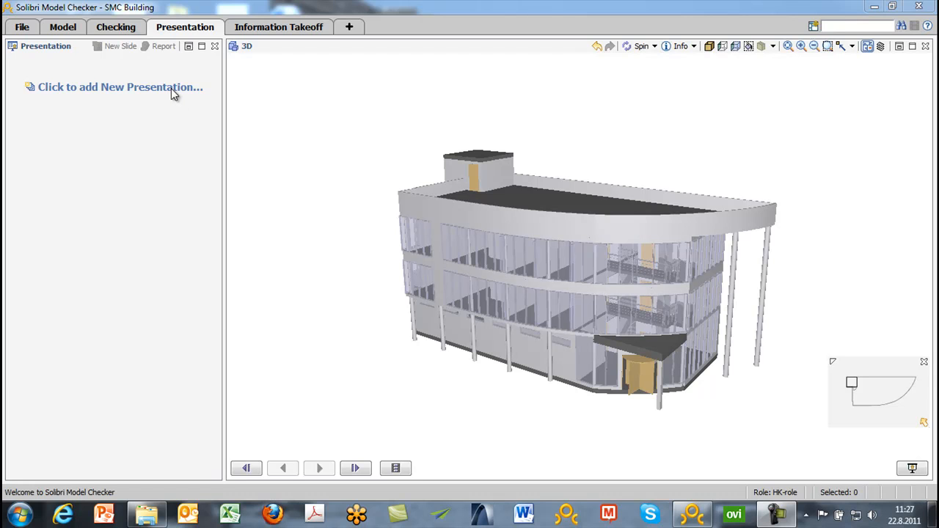
- Start a new presentation and name it Project_123
click(171, 88)
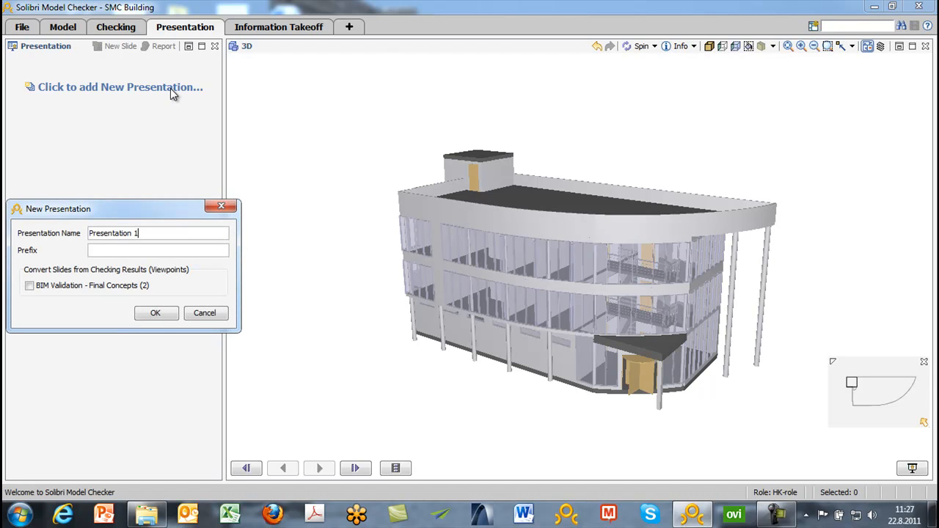
key(BackSpace)
key(BackSpace)
key(BackSpace)
key(BackSpace)
key(BackSpace)
key(BackSpace)
key(BackSpace)
key(BackSpace)
key(BackSpace)
key(BackSpace)
key(BackSpace)
key(BackSpace)
text(oject_123)
- Create the presentation with the prefix "Phase_1:" and slides converted from the BIM Validation - Final Concepts checking results
click(121, 250)
text(Phase_1:)
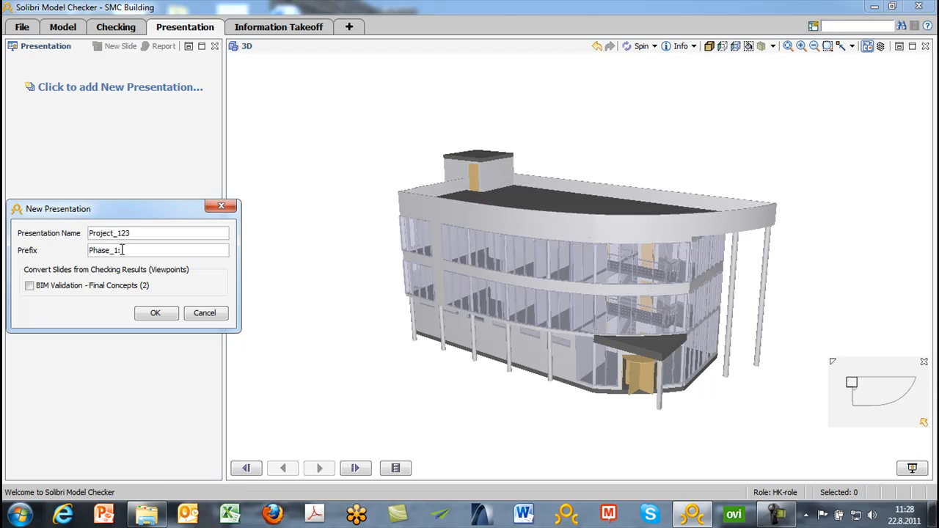
click(30, 286)
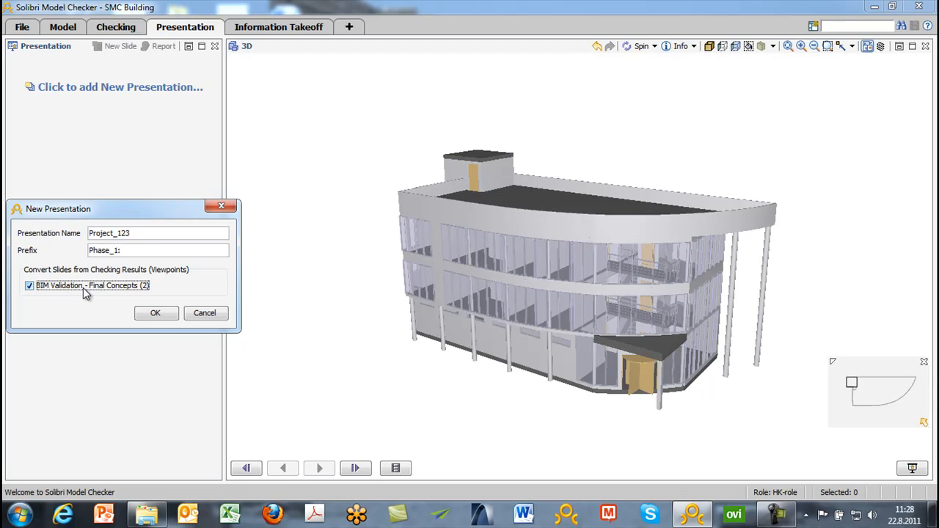
click(156, 315)
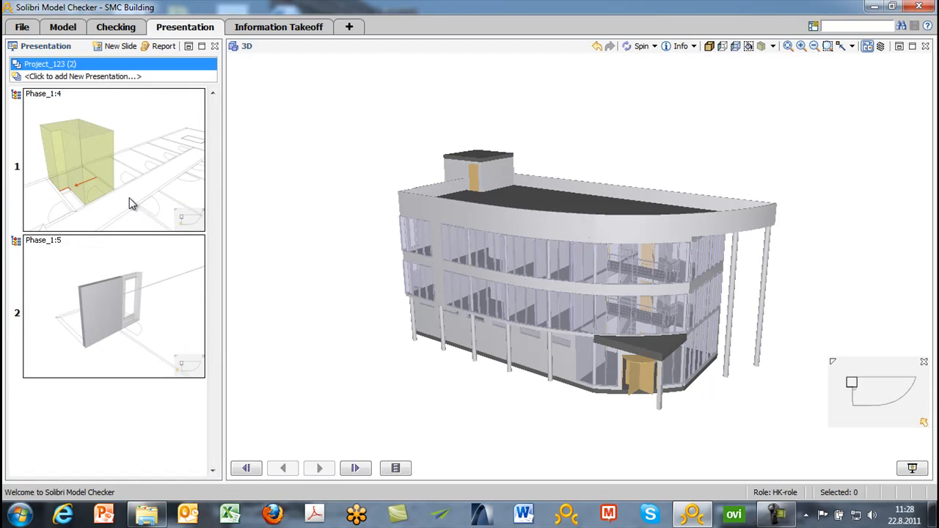
- View the two converted slides, Phase_1:4 and Phase_1:5, then return to Phase_1:4
click(106, 164)
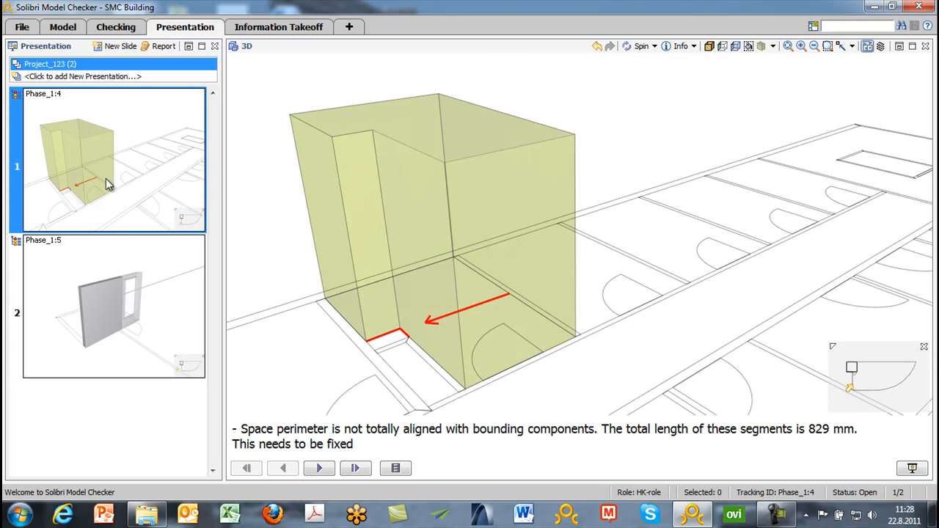
click(102, 311)
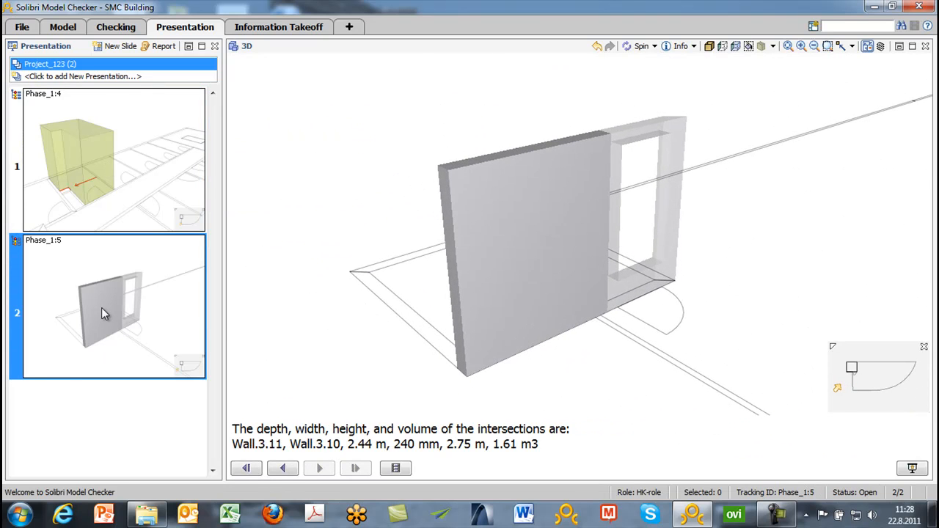
click(97, 176)
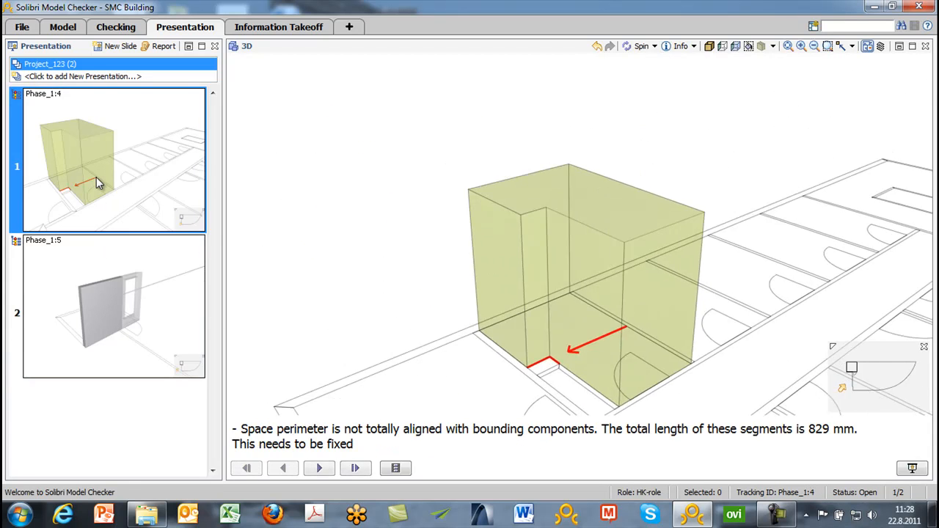
- Show the whole building and add it as a new slide with the comment "This is the front view of the building"
click(722, 46)
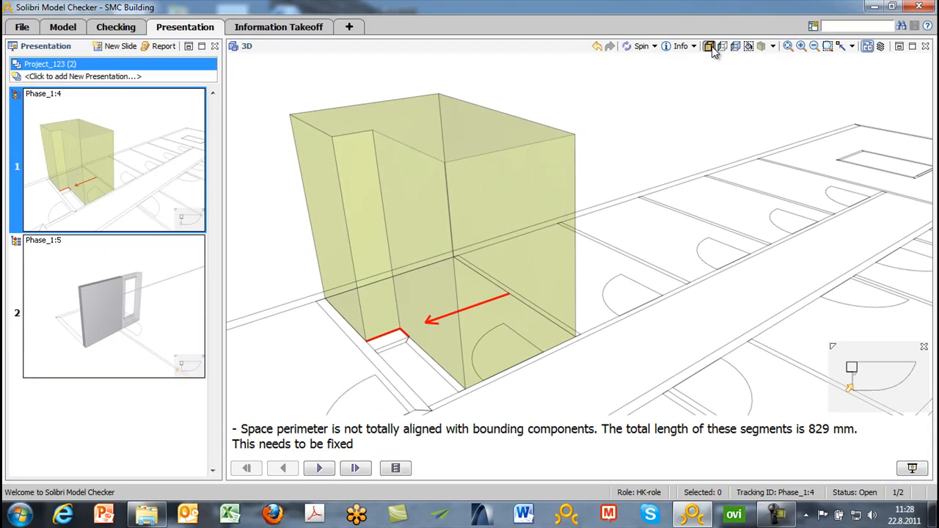
click(842, 46)
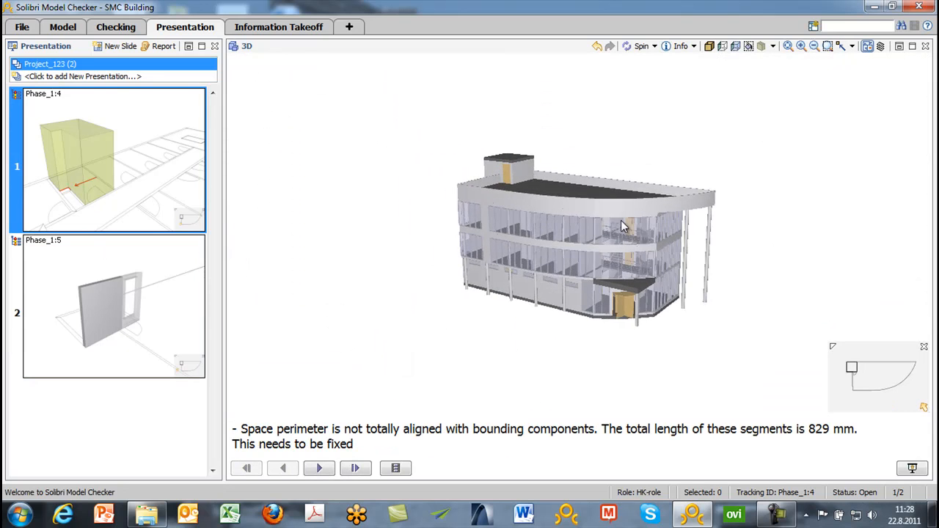
click(122, 47)
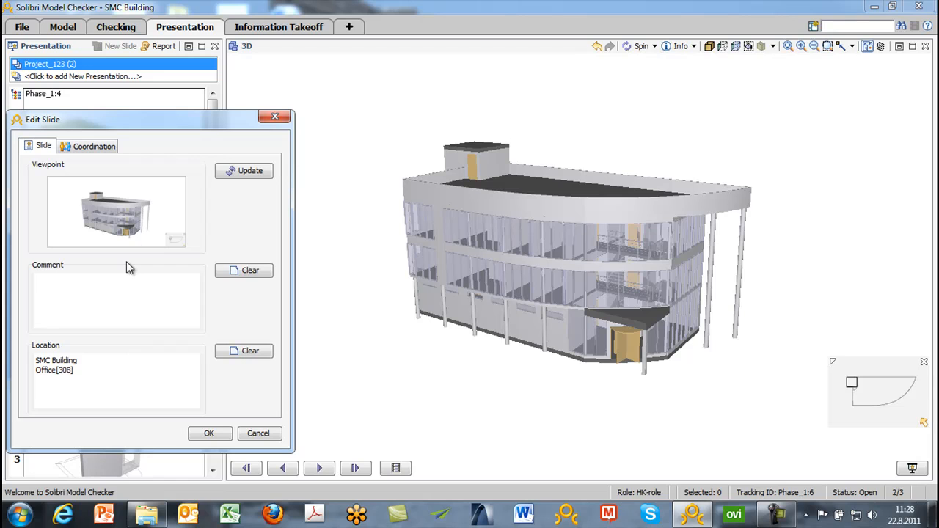
text(This is the front view of the building)
click(209, 434)
- Move the building front view slide up to the first place in the presentation
click(176, 429)
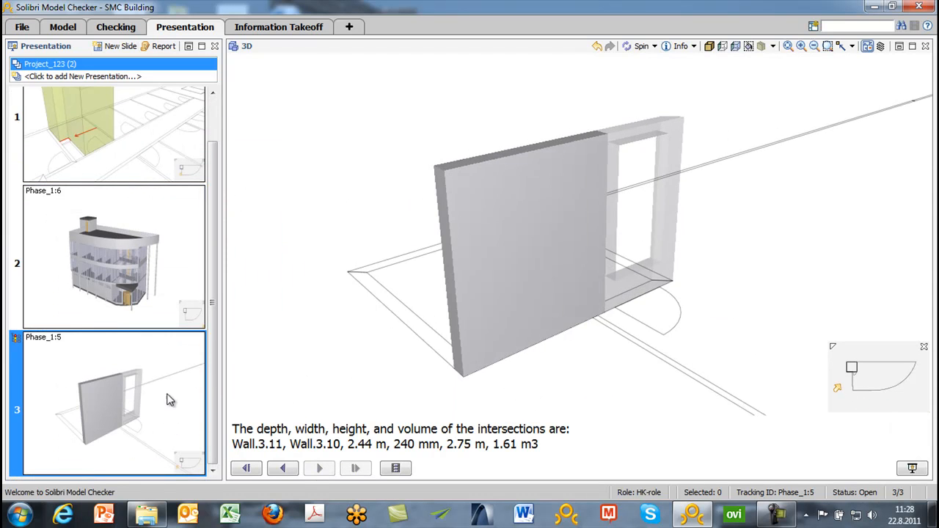
click(137, 274)
right_click(137, 274)
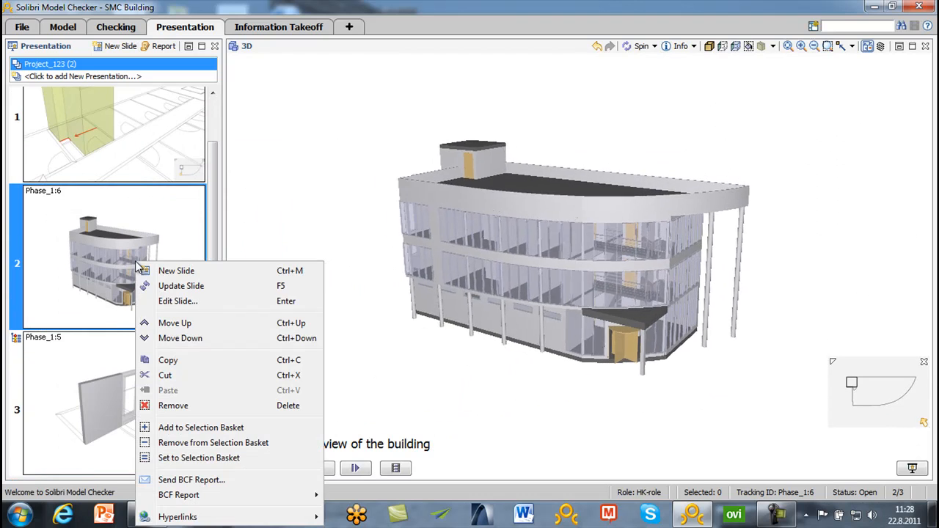
click(174, 324)
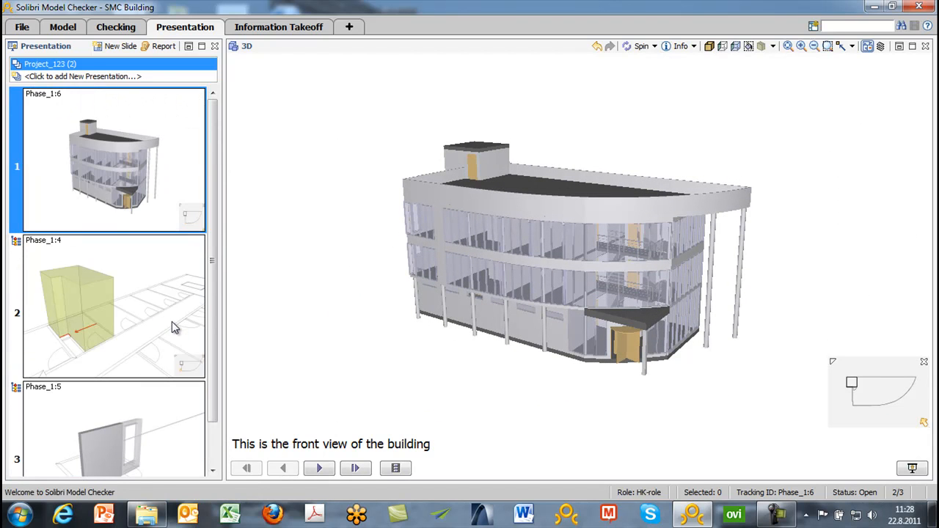
- Step forward and back through the slides in full-window presentation mode, then return to the normal layout
click(321, 469)
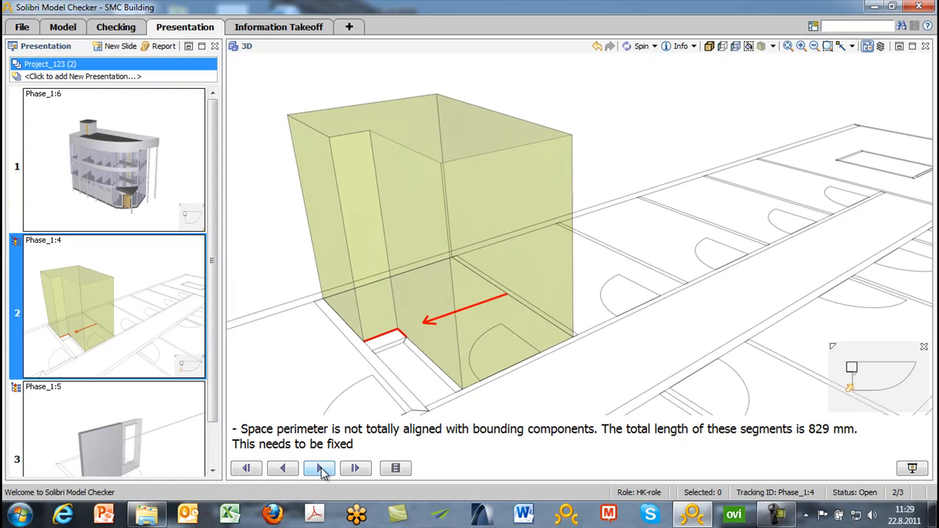
click(913, 469)
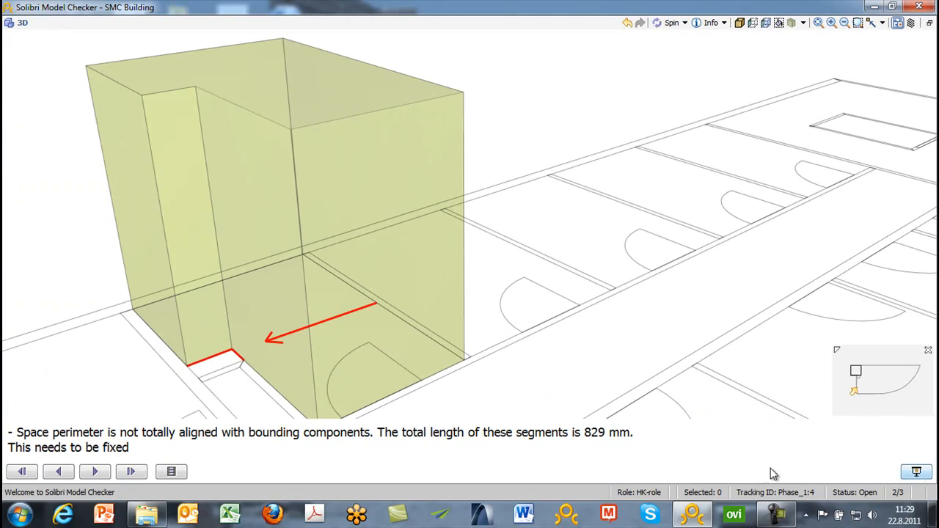
click(96, 472)
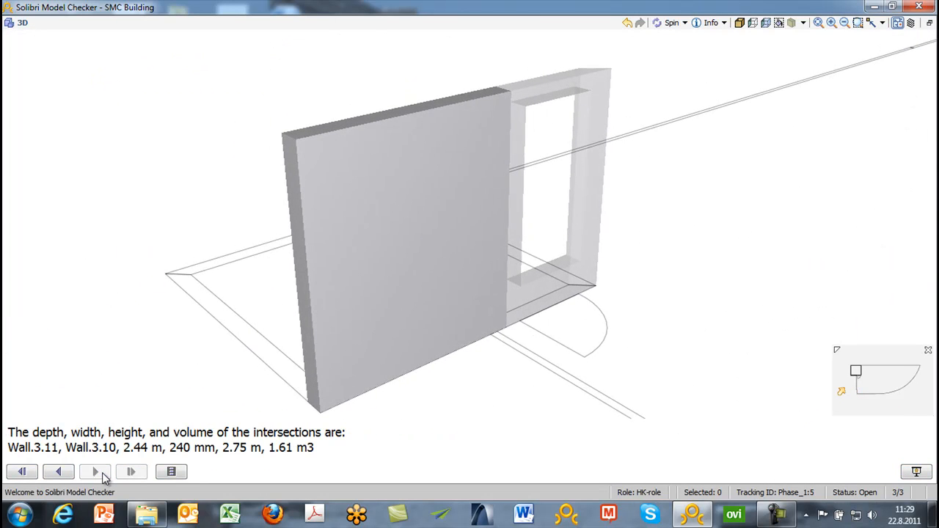
click(60, 473)
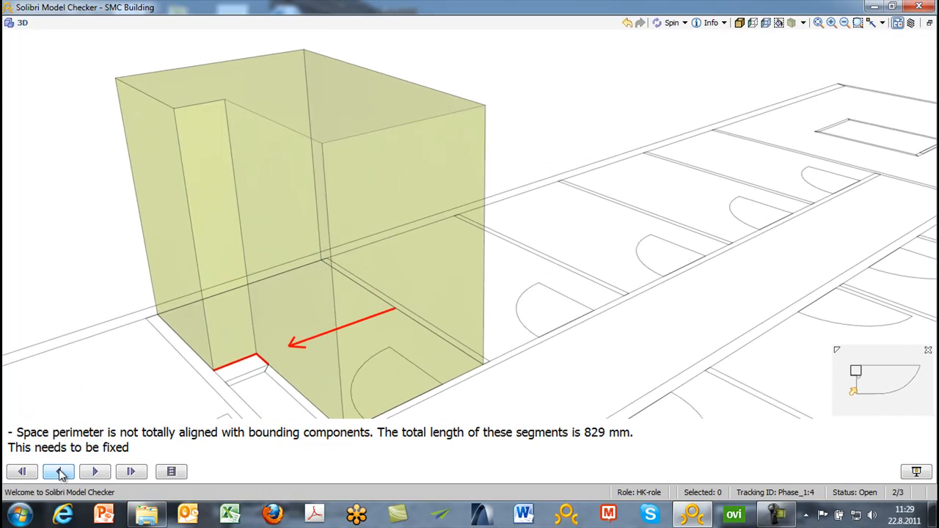
click(916, 473)
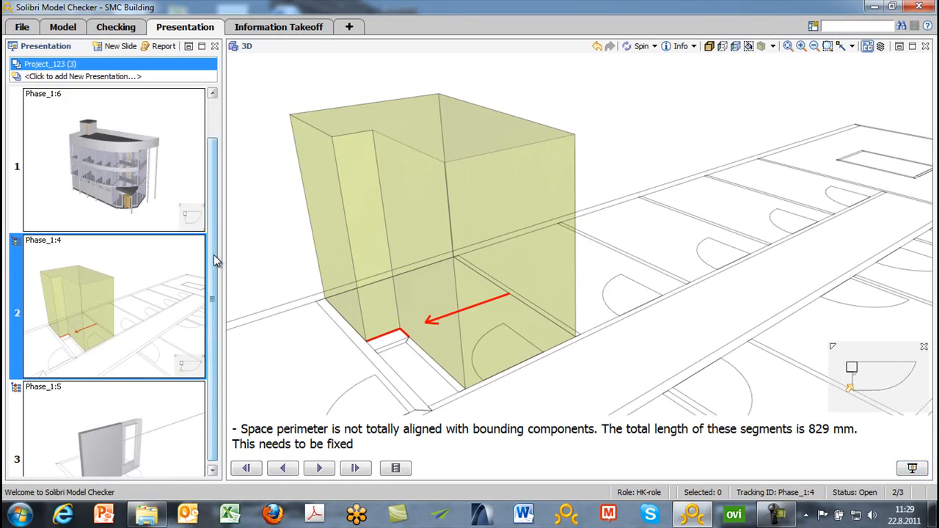
- Assign ARC as the responsible party in the coordination details of slide Phase_1:4
double_click(115, 283)
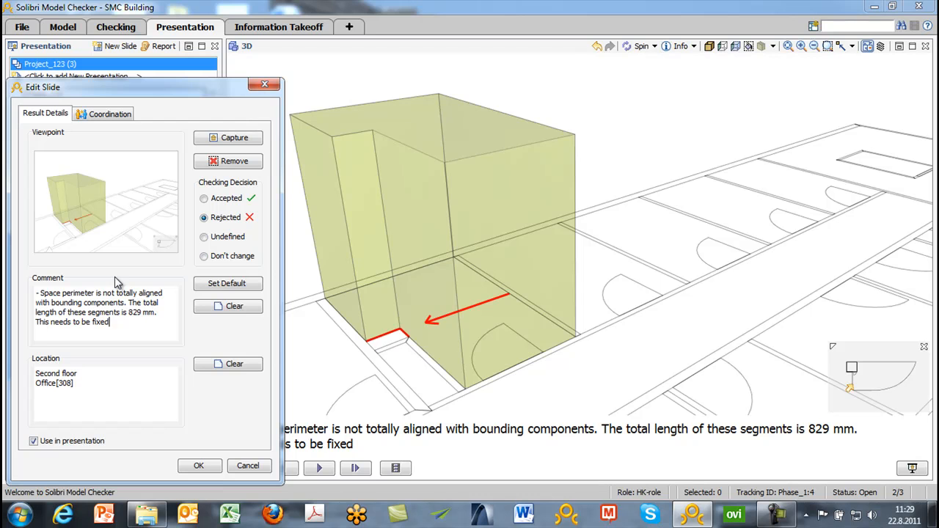
click(108, 116)
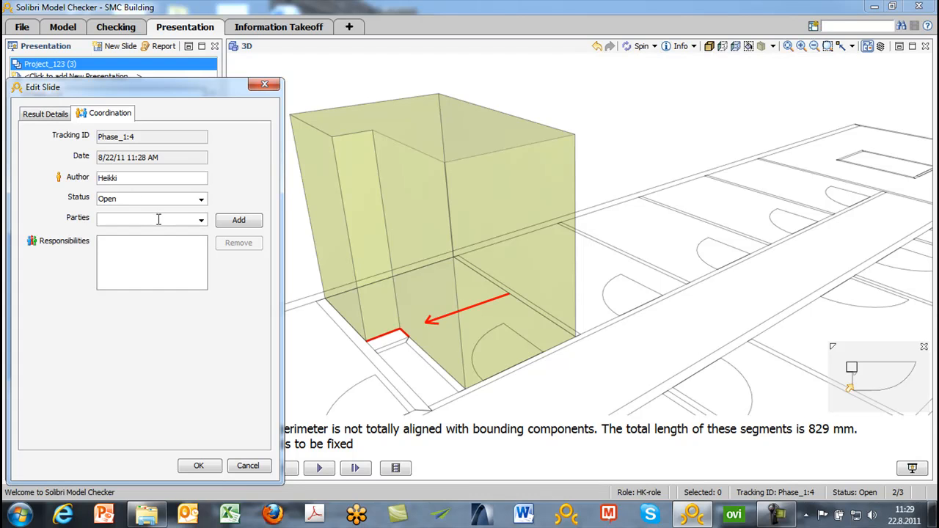
click(200, 219)
click(185, 233)
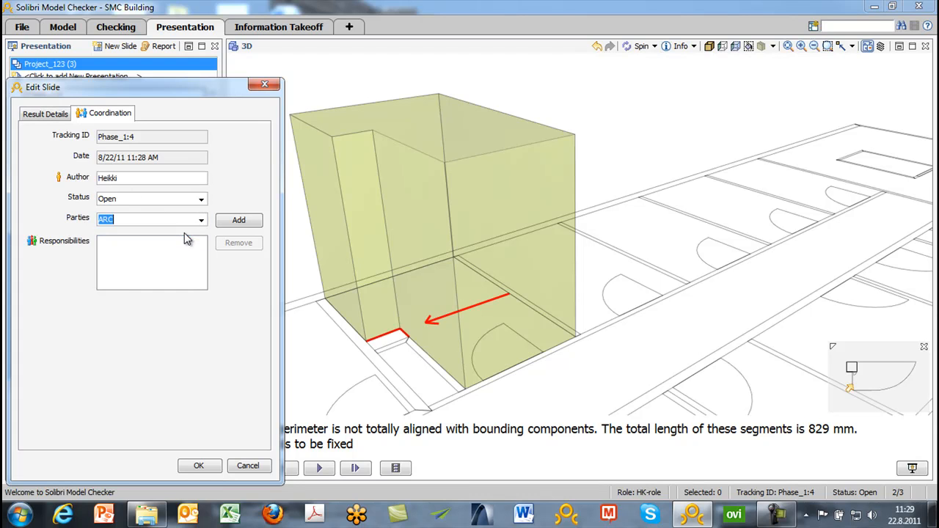
click(242, 221)
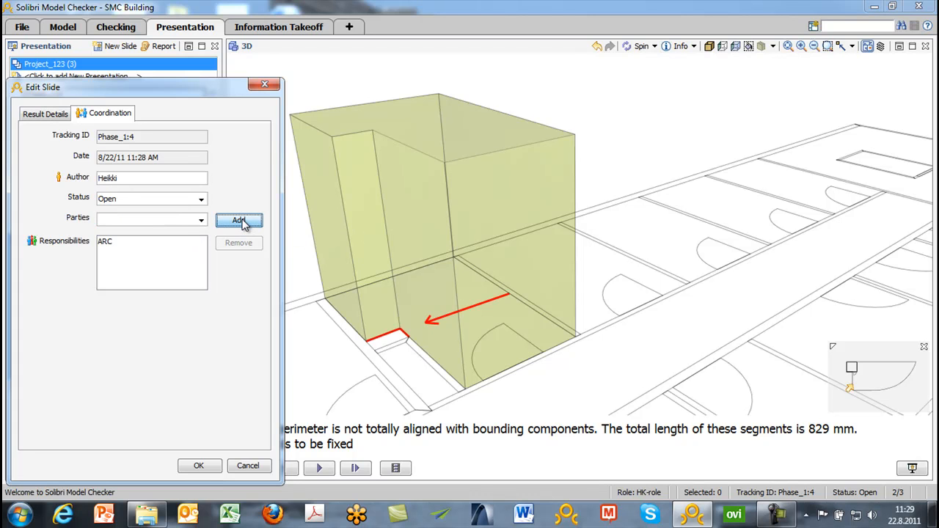
click(198, 467)
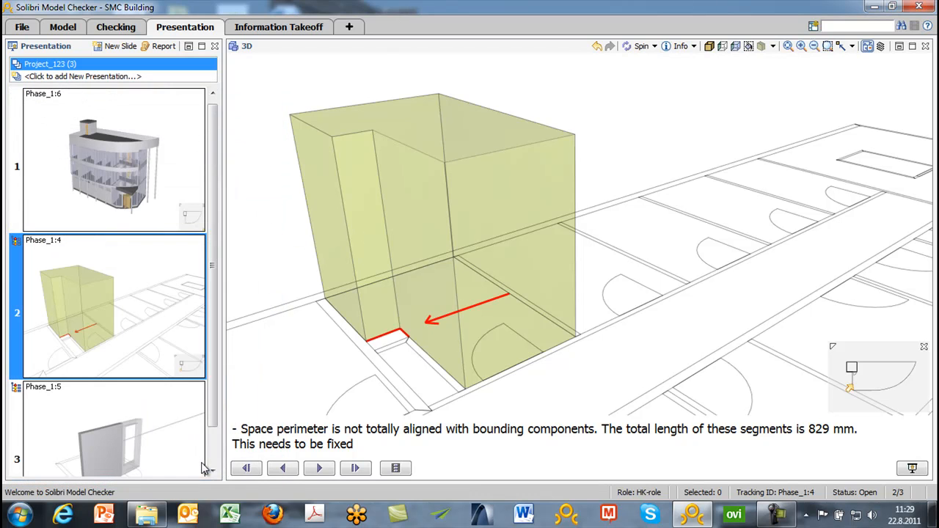
- Assign a new party named Structural as responsible in the coordination details of slide Phase_1:5
click(133, 434)
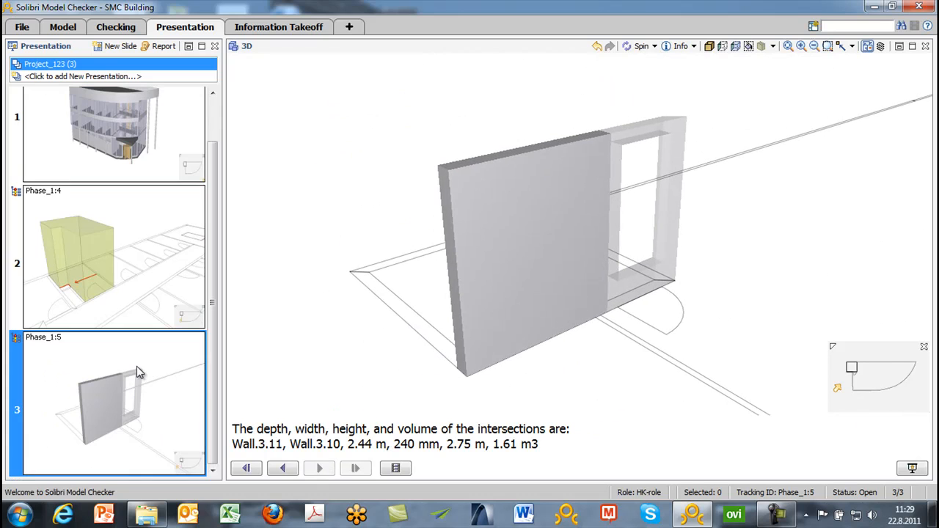
double_click(137, 366)
click(117, 114)
click(137, 218)
key(BackSpace)
key(BackSpace)
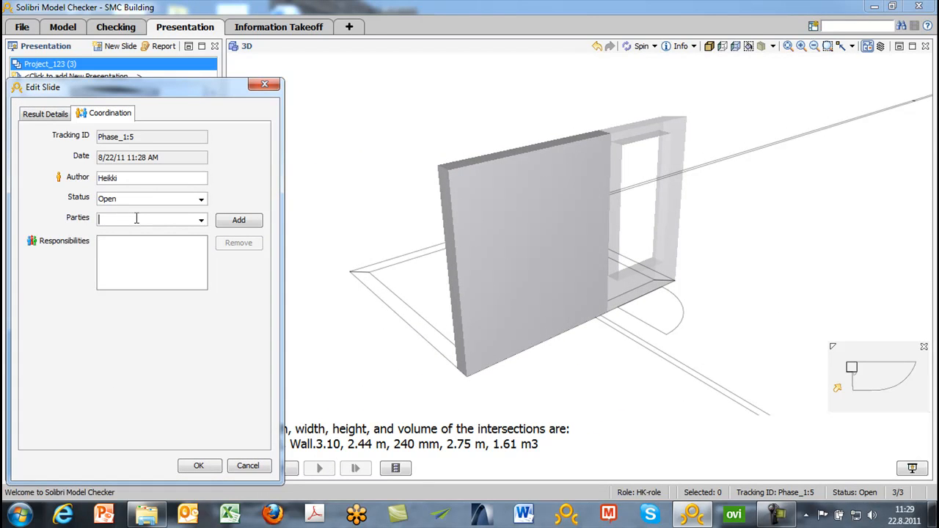
text(Structural)
click(252, 223)
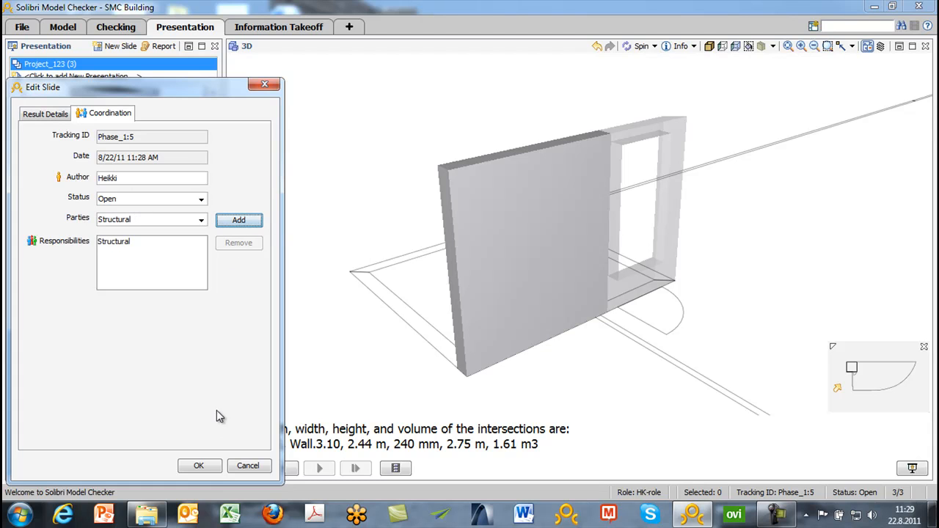
click(199, 466)
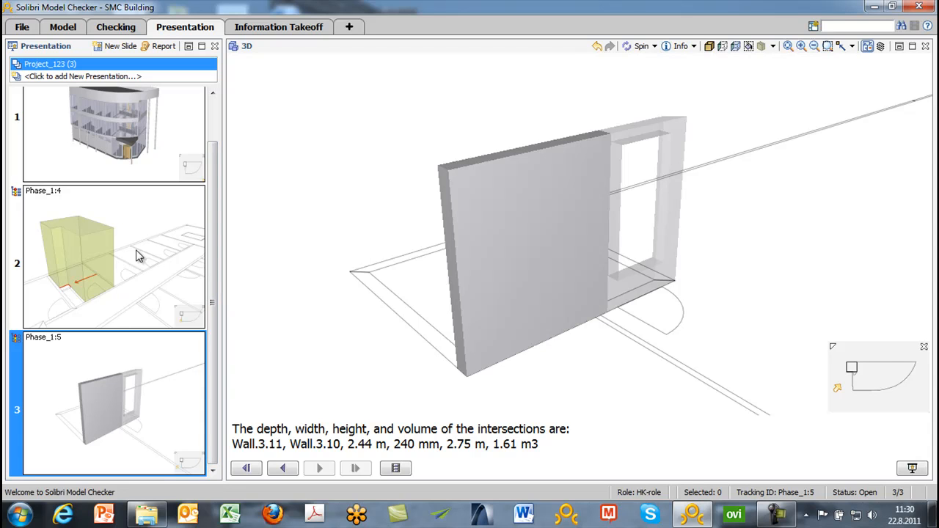
- Create an XLS coordination report of the presentation and save it as Project_123.xls in the reports folder
click(165, 48)
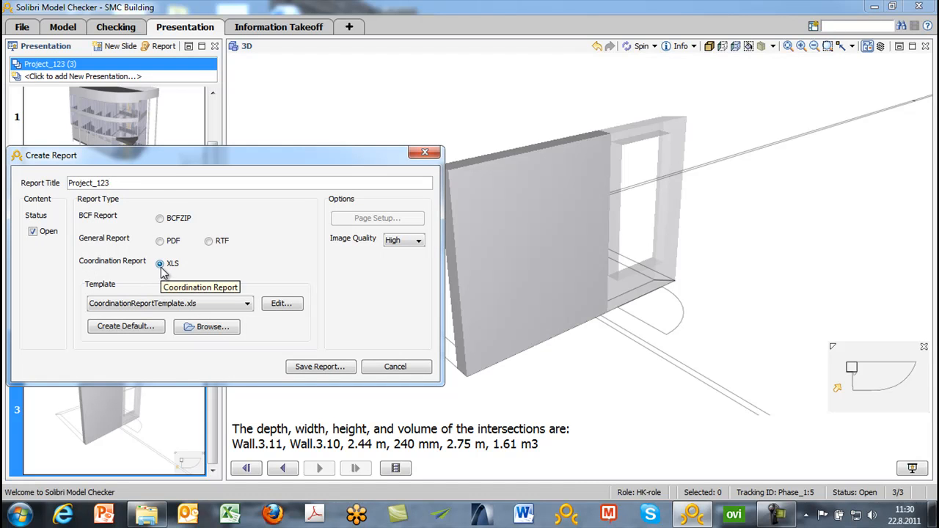
click(312, 367)
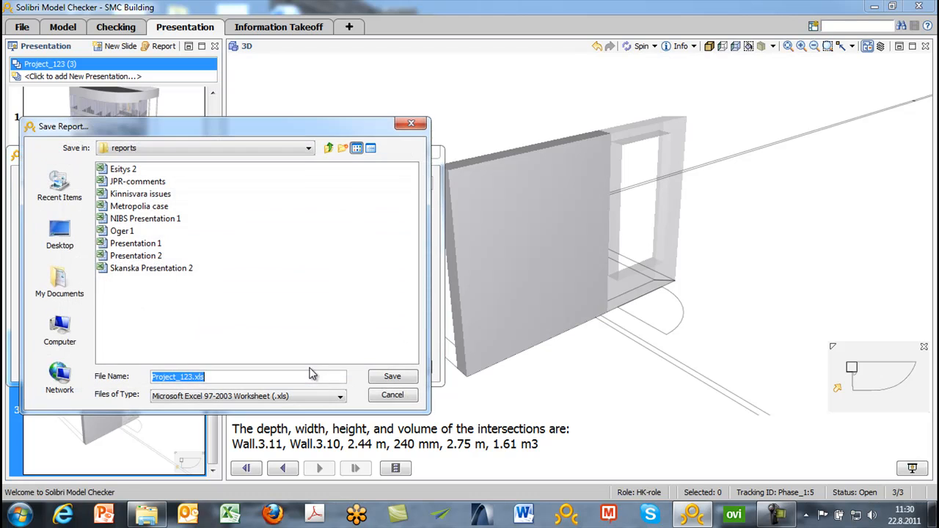
click(392, 377)
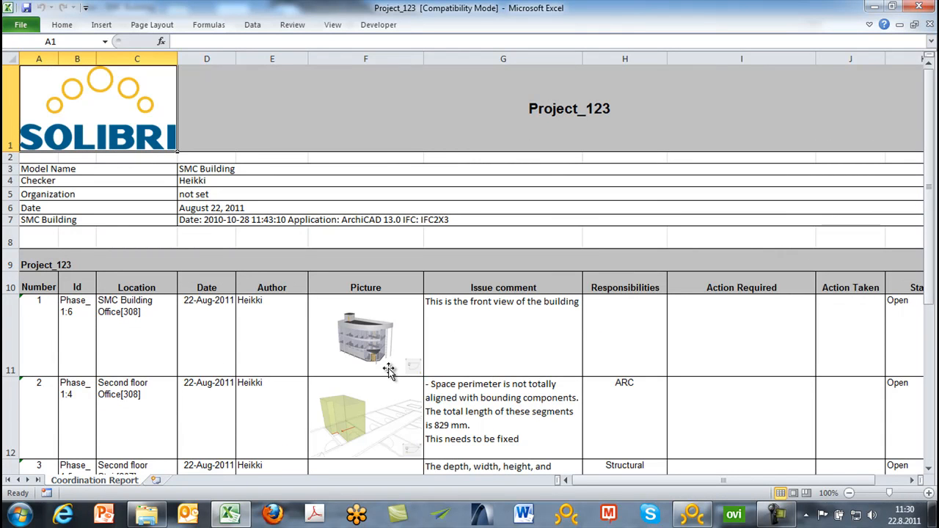
- Review the issue rows and columns of the coordination report in Excel at 85% zoom, then close the workbook
scroll(389, 367, down, 1)
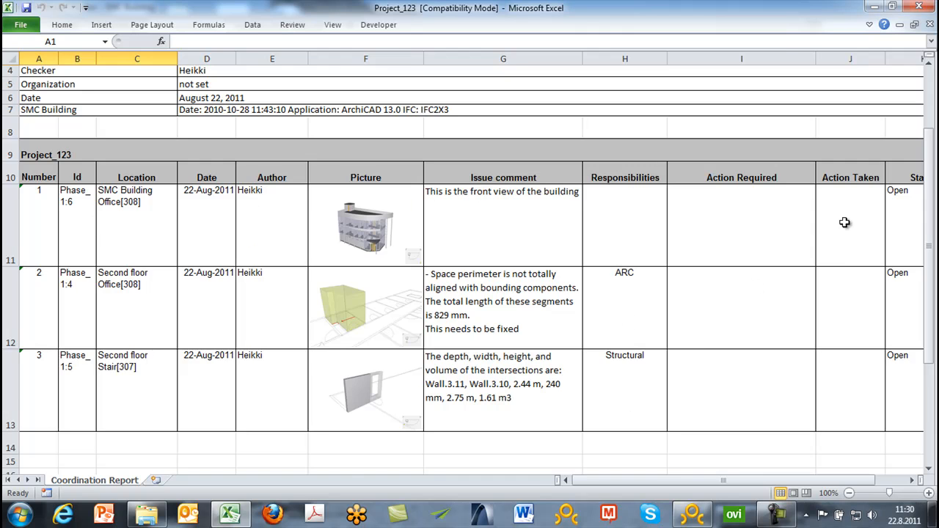
ctrl+scroll(580, 239, down, 1)
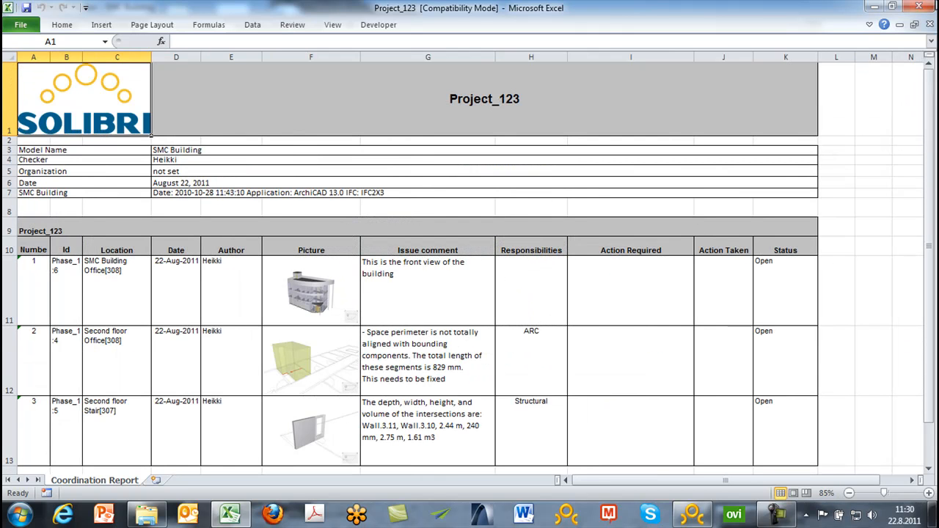
click(919, 7)
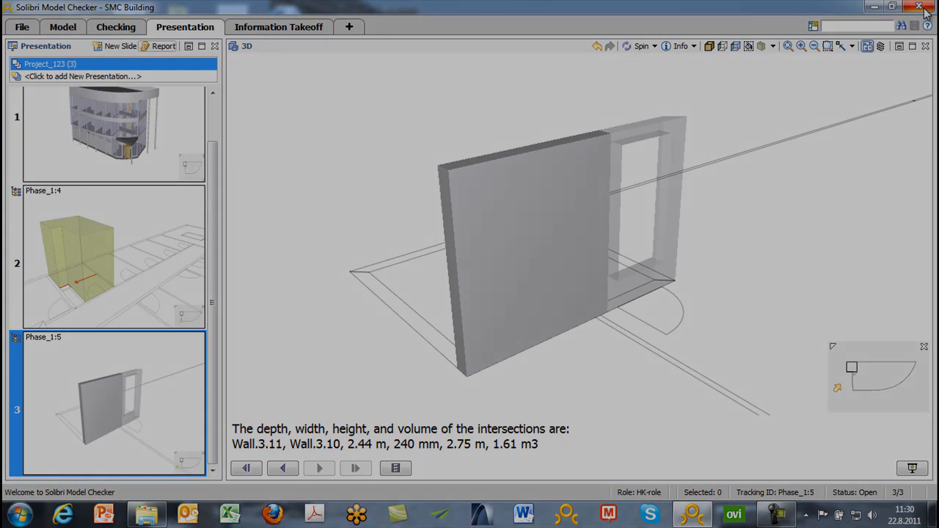